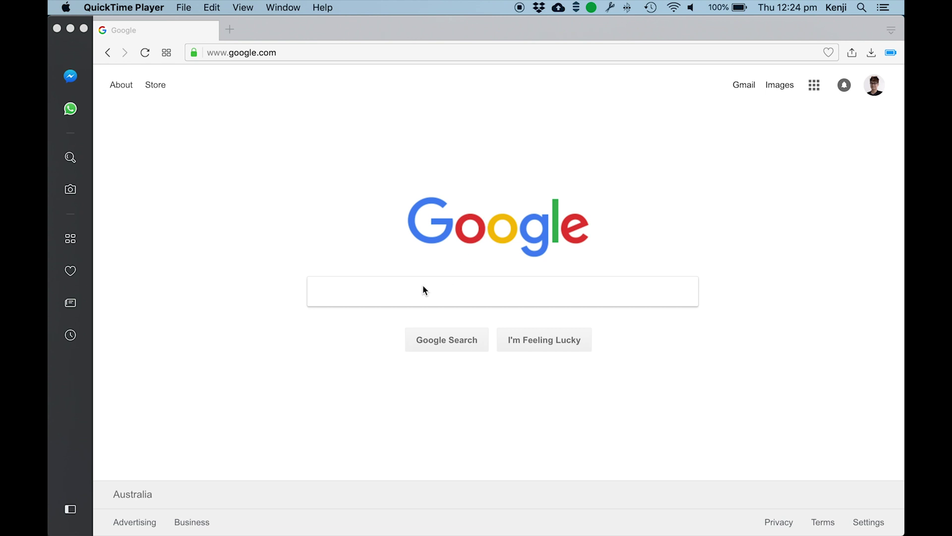
# Step: Search Google for 'shotkit free instagram story templates' and open the Shotkit article result
pyautogui.click(395, 290)
pyautogui.write('sho')
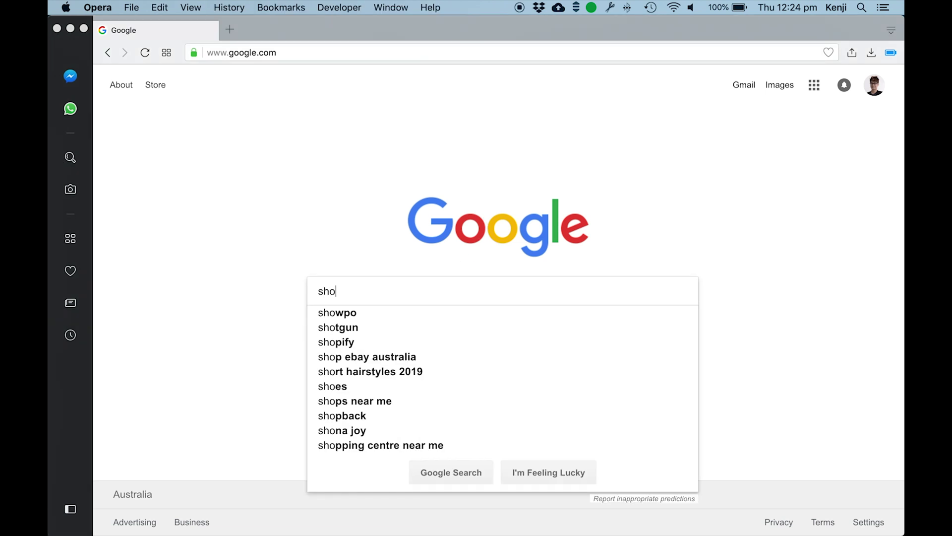
pyautogui.write('tkit fr')
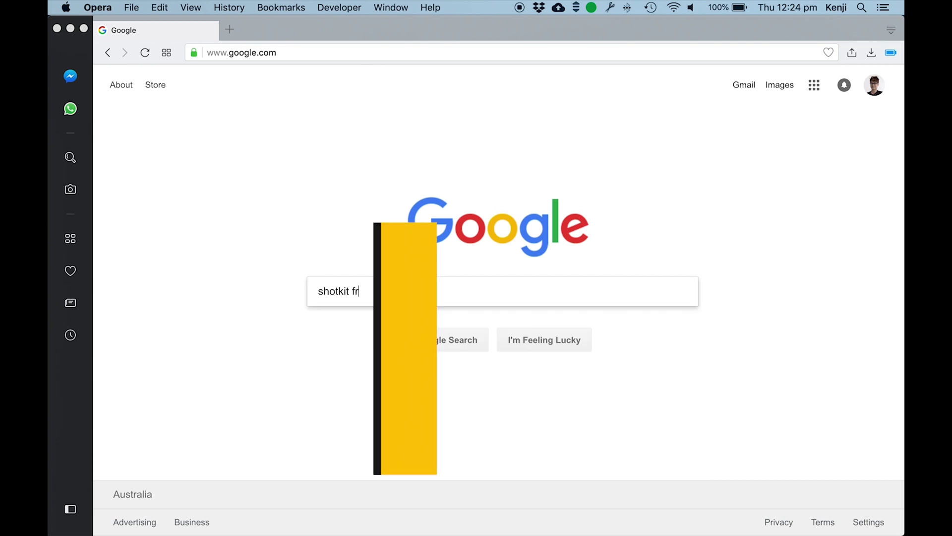
pyautogui.write('ee insta')
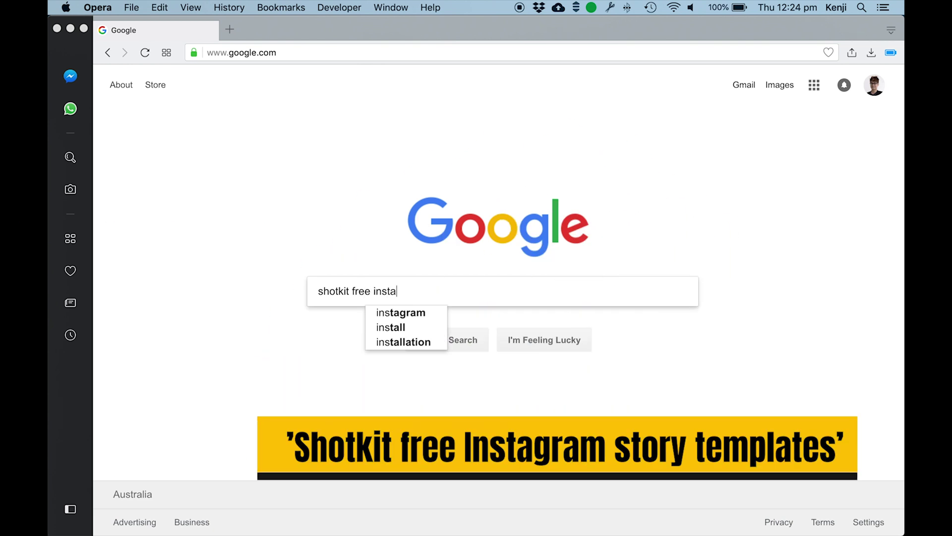
pyautogui.write('gram story templates')
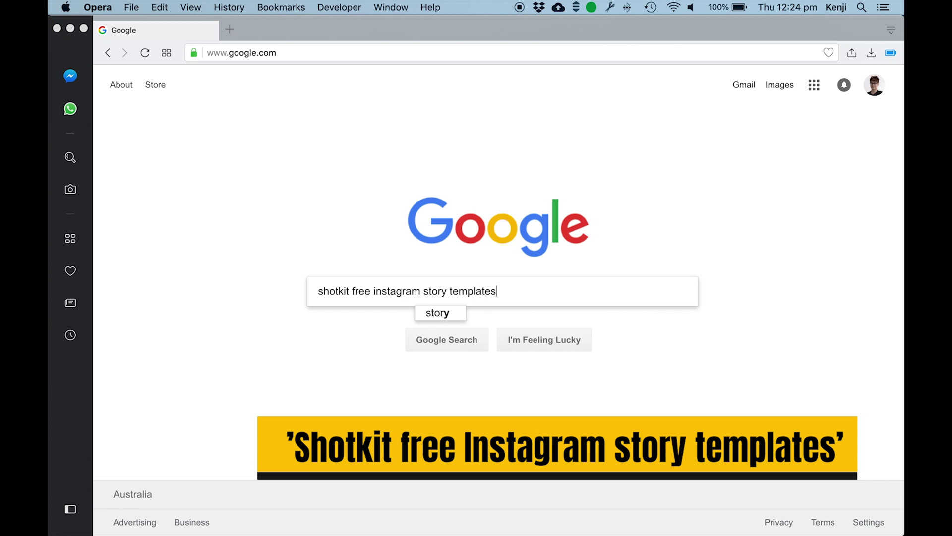
pyautogui.press('Return')
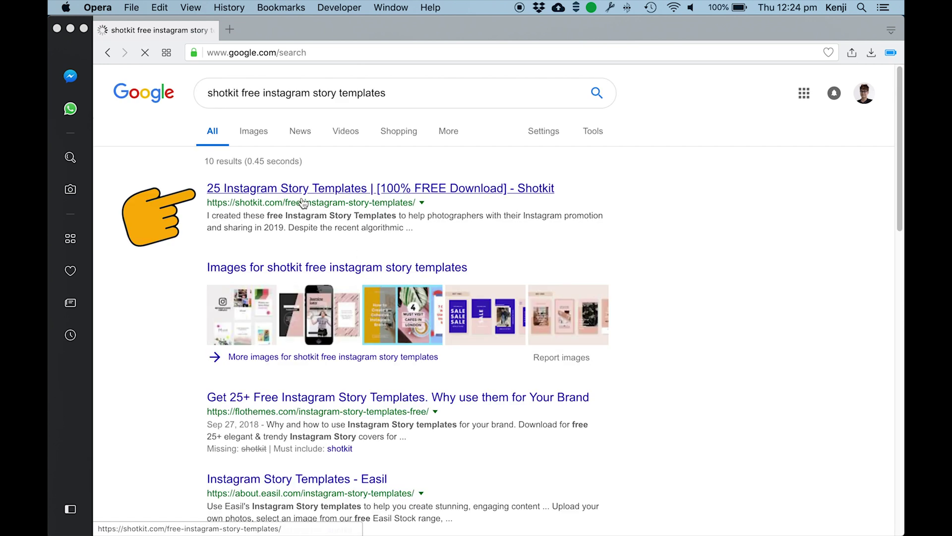
pyautogui.click(277, 193)
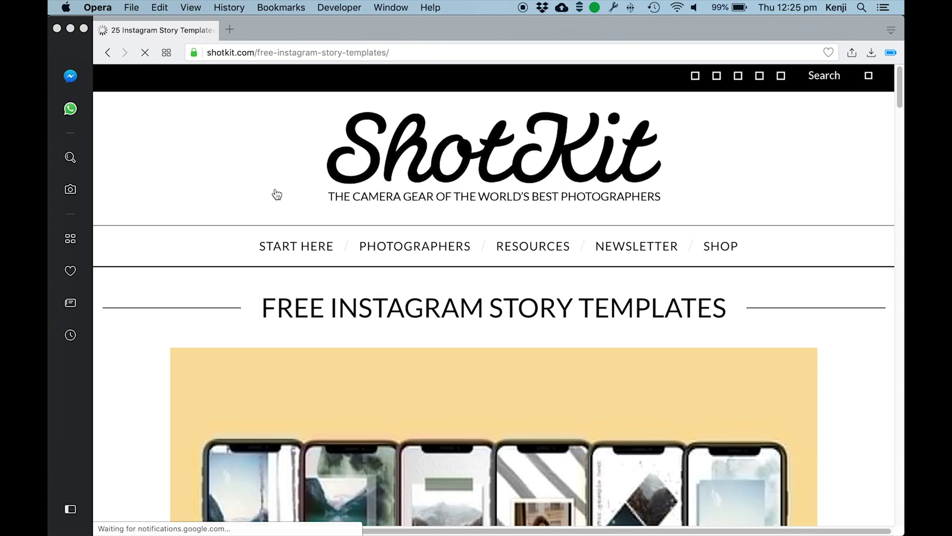
# Step: Scroll the Shotkit article down to the Share/Tweet download box, then switch to the Photoshop template catalog
pyautogui.scroll(-10, 277, 193)
pyautogui.scroll(-15, 277, 193)
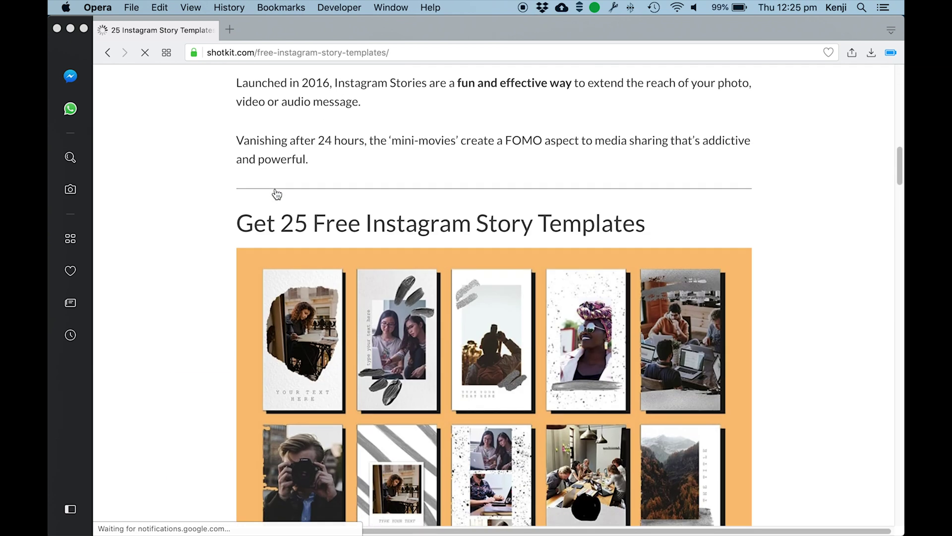
pyautogui.scroll(-12, 277, 193)
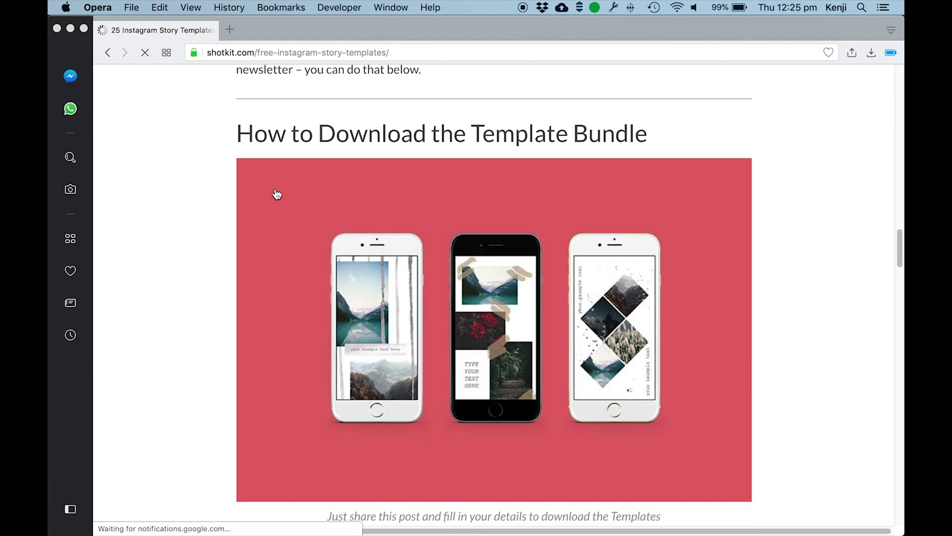
pyautogui.scroll(-3, 276, 193)
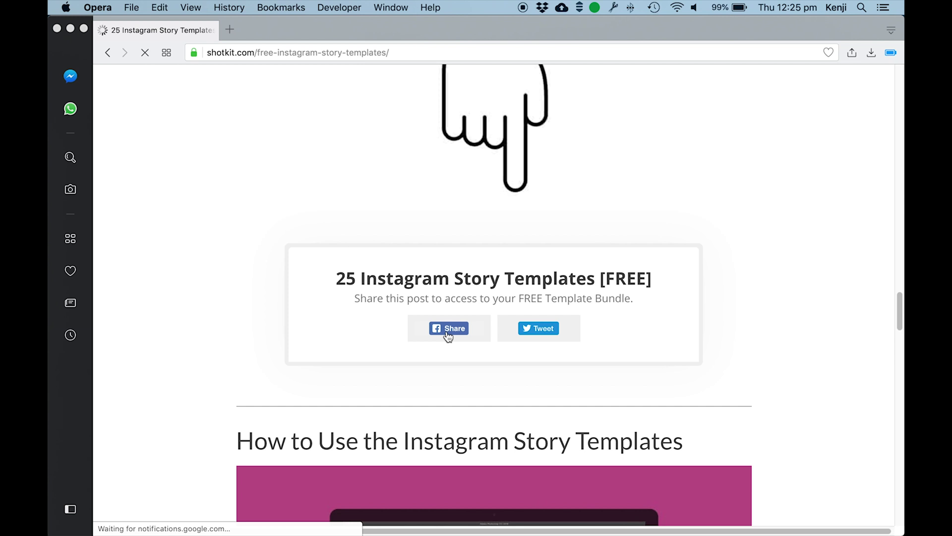
pyautogui.press('super+Tab')
pyautogui.press('super+Tab')
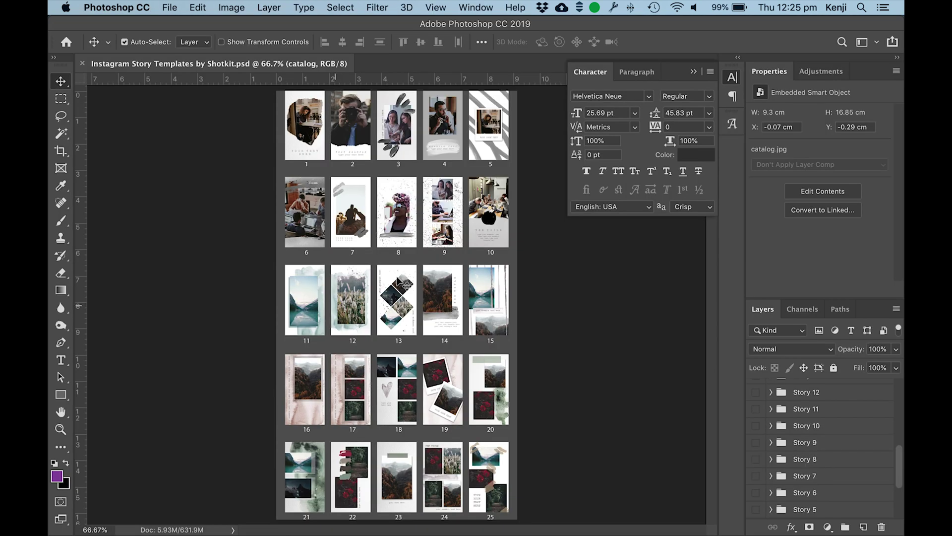
# Step: Collapse the Character panel, make the Story 25 group visible, and expand it to reveal the photo 1 layer
pyautogui.click(693, 72)
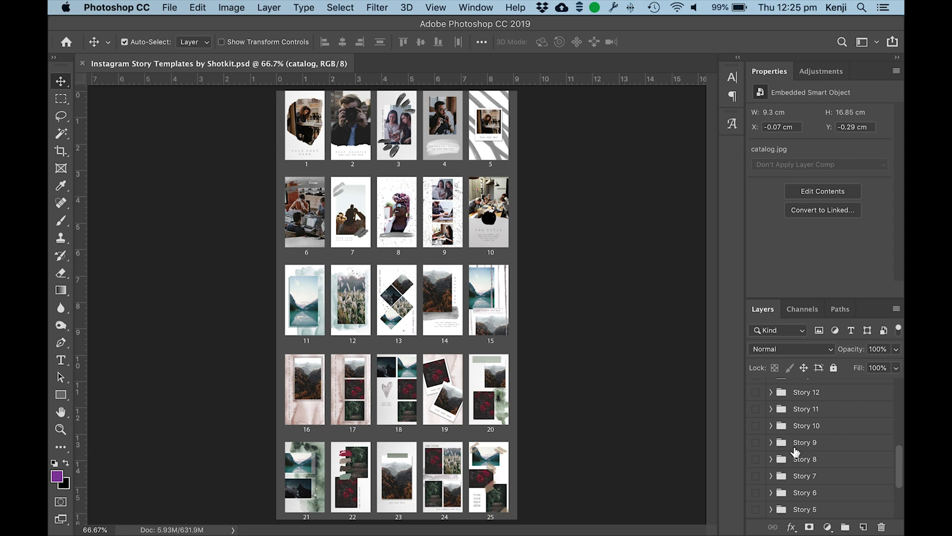
pyautogui.scroll(10, 796, 451)
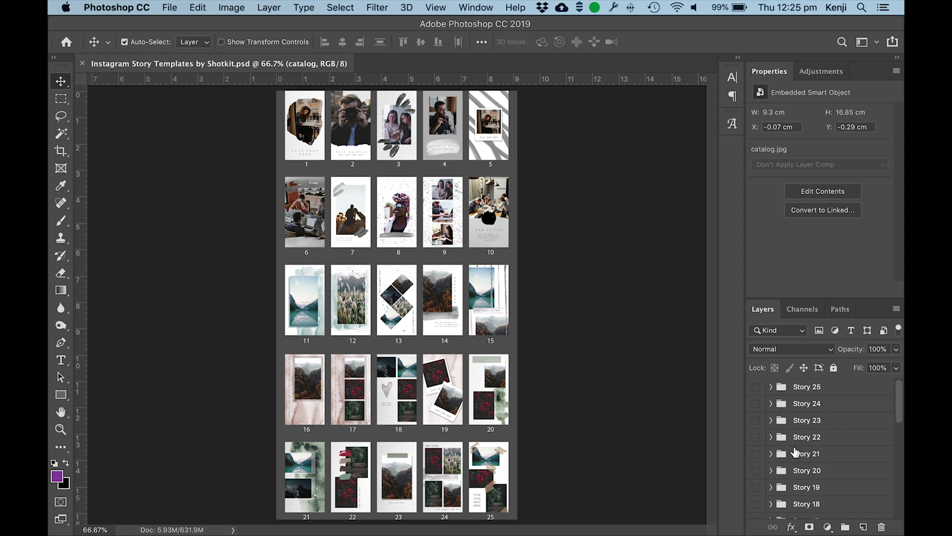
pyautogui.click(756, 387)
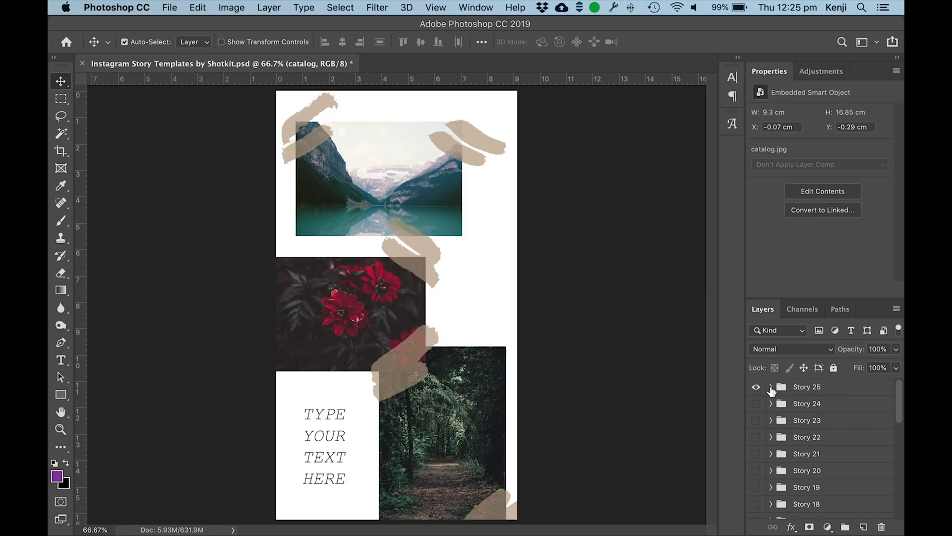
pyautogui.click(771, 387)
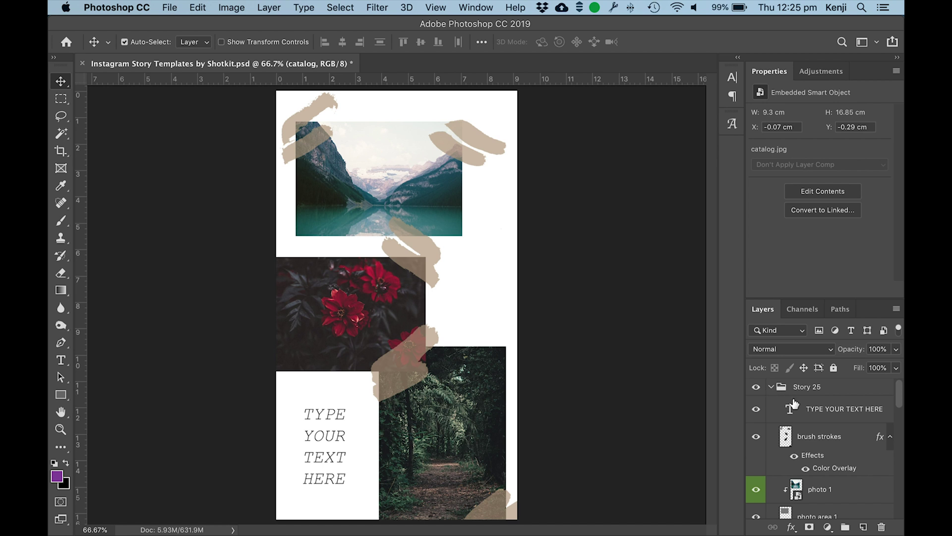
pyautogui.scroll(-3, 793, 403)
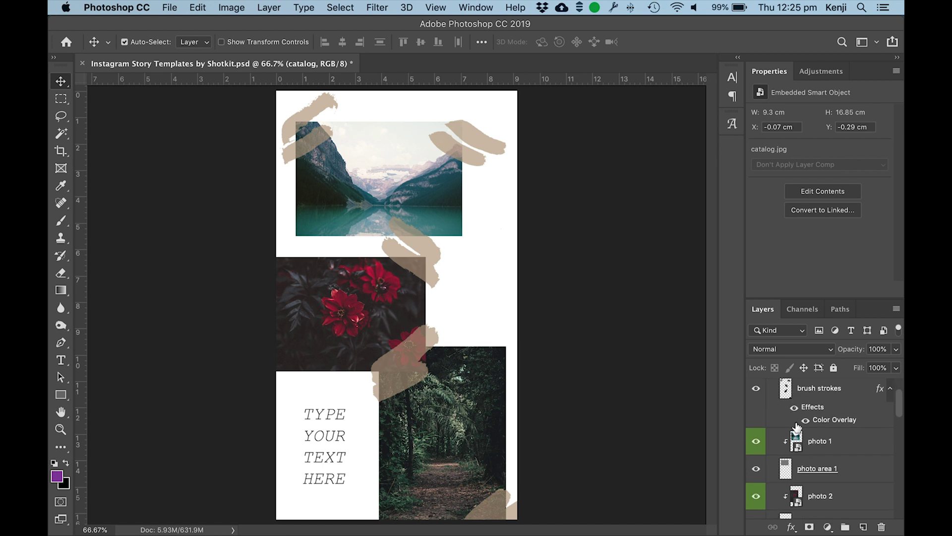
# Step: Place the first kissing-couple wedding photo into the photo 1 smart object and save photo 1.psb
pyautogui.doubleClick(796, 440)
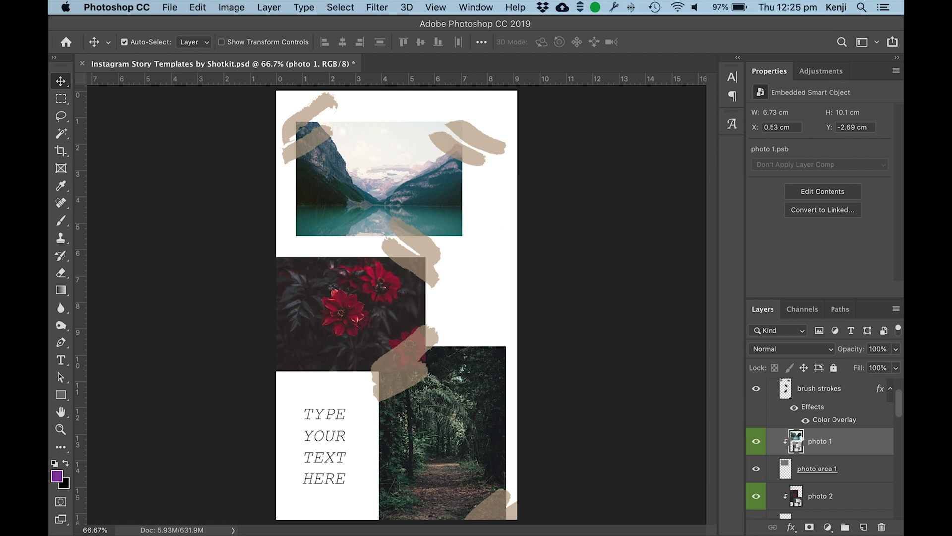
pyautogui.press('super+Tab')
pyautogui.press('super+shift+Tab')
pyautogui.press('super+shift+Tab')
pyautogui.press('super+shift+Tab')
pyautogui.press('super+shift+Tab')
pyautogui.press('super+shift+Tab')
pyautogui.press('super+shift+Tab')
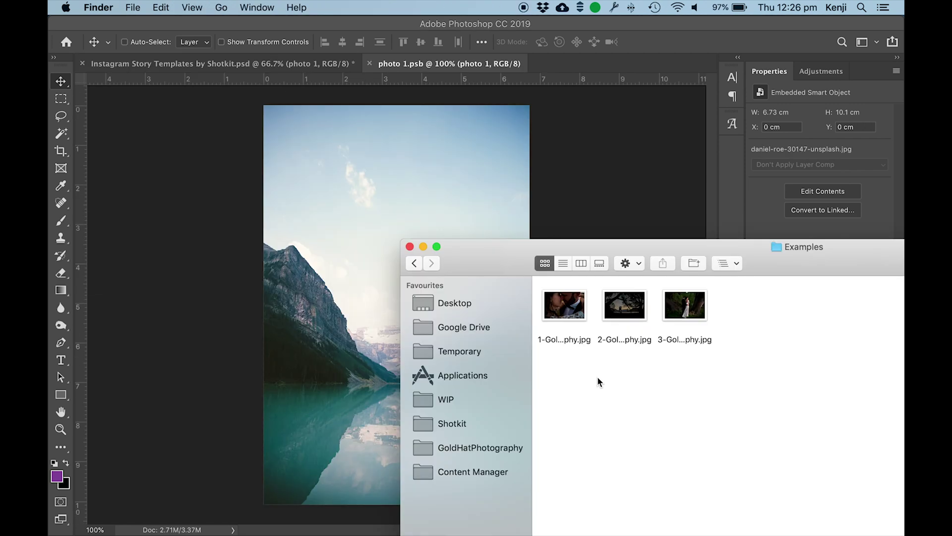
pyautogui.moveTo(570, 310); pyautogui.dragTo(364, 308)
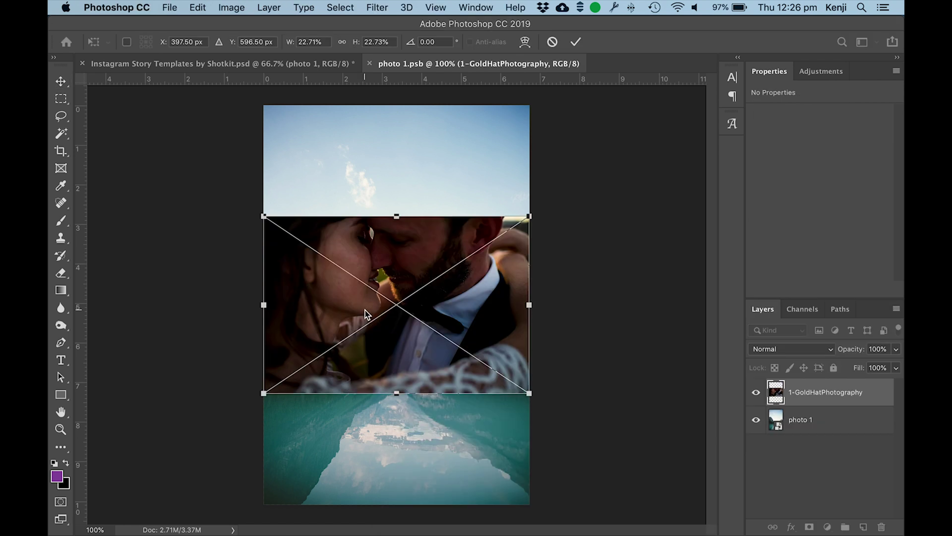
pyautogui.press('Return')
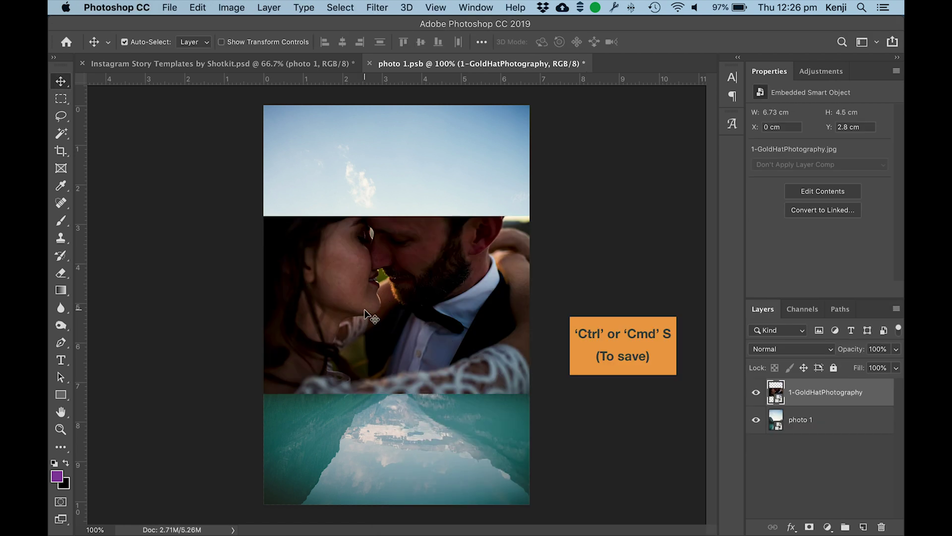
pyautogui.press('super+s')
# Step: In the template, move the couple photo down to Y -1.62 cm within the top frame
pyautogui.click(321, 65)
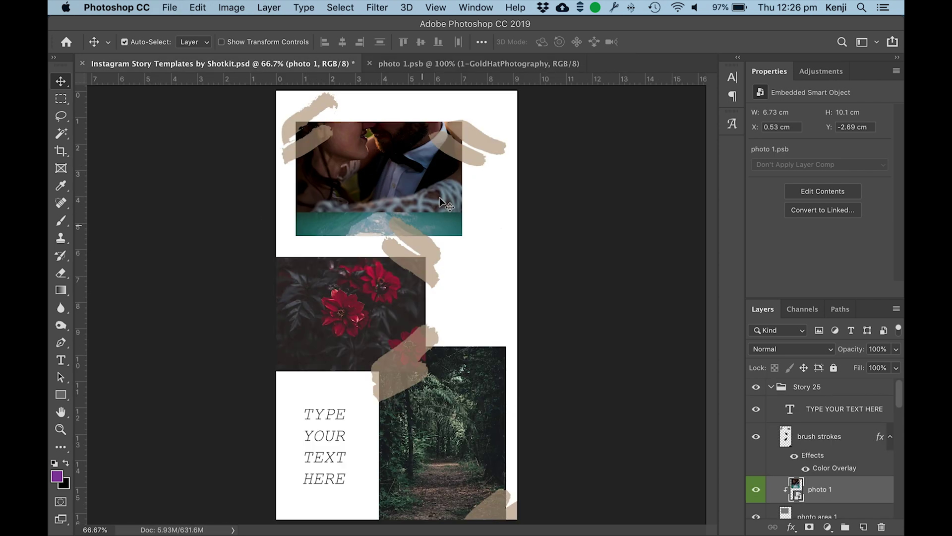
pyautogui.scroll(-3, 799, 406)
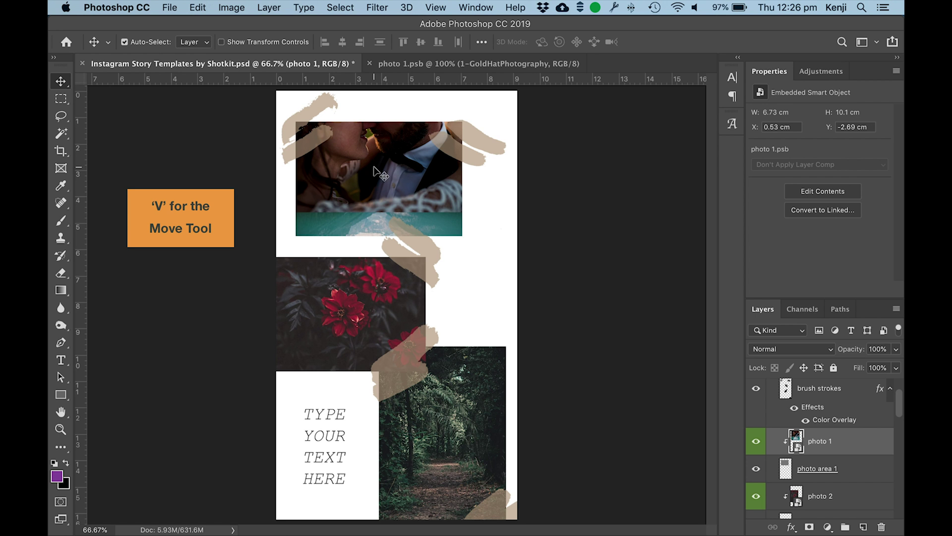
pyautogui.moveTo(375, 170); pyautogui.dragTo(375, 201)
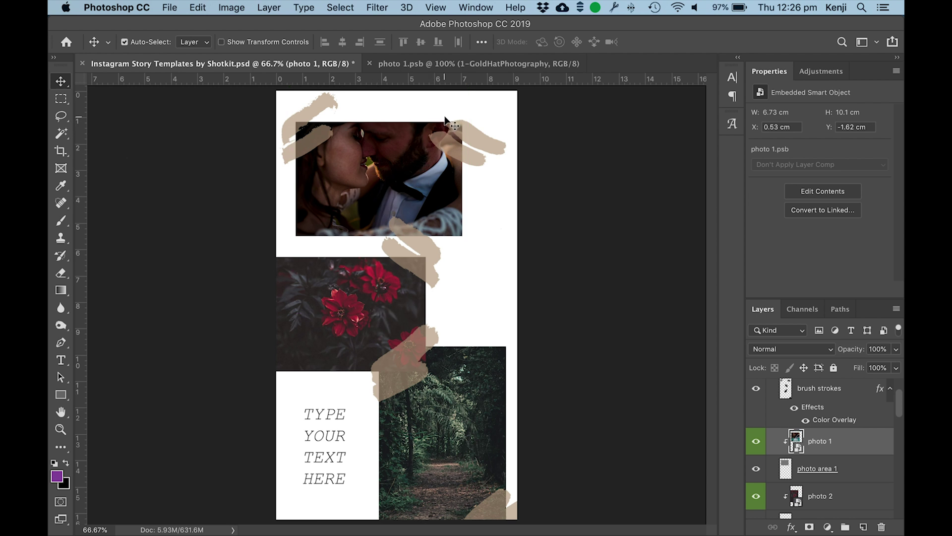
# Step: Swap photo 2's red flowers for 2-GoldHatPhotography.jpg, save, and nudge it to X -0.07, Y 3.64 cm
pyautogui.click(374, 293)
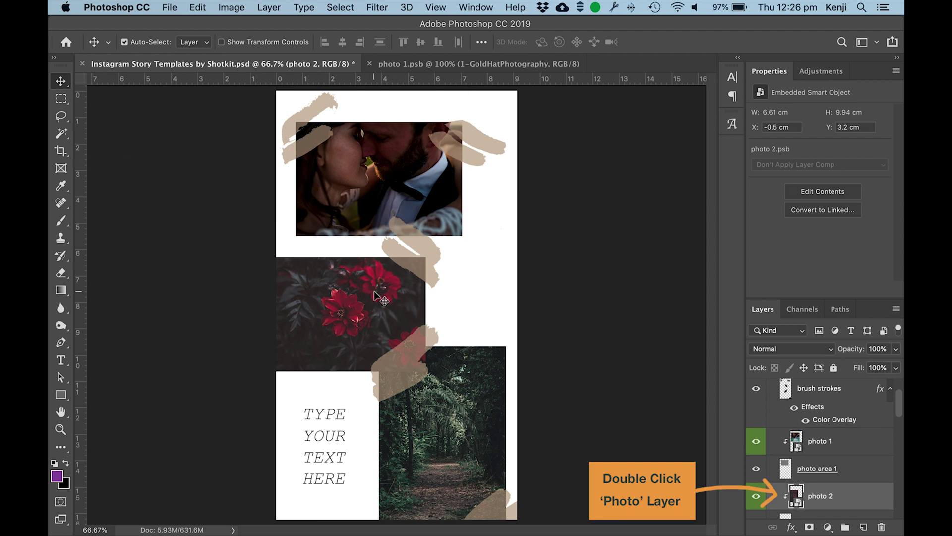
pyautogui.doubleClick(795, 494)
pyautogui.press('super+Tab')
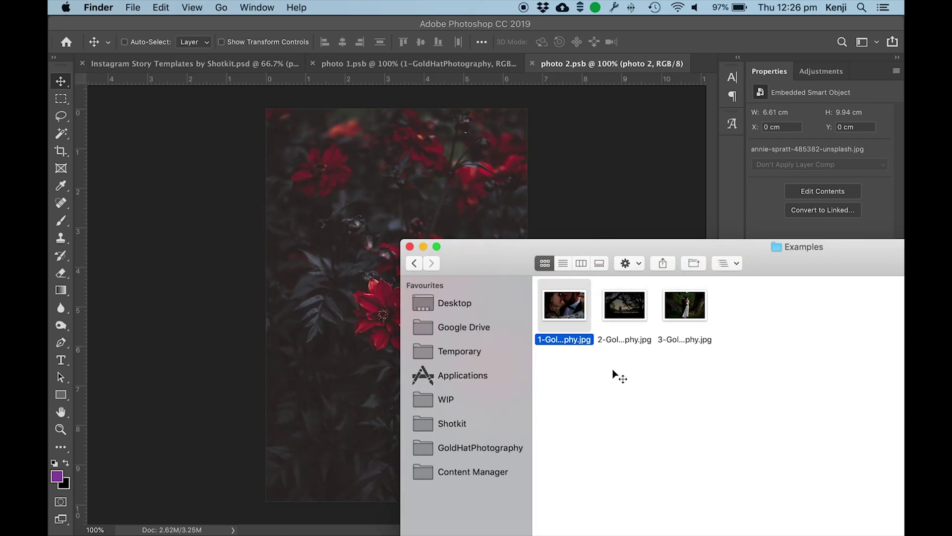
pyautogui.moveTo(627, 316); pyautogui.dragTo(349, 283)
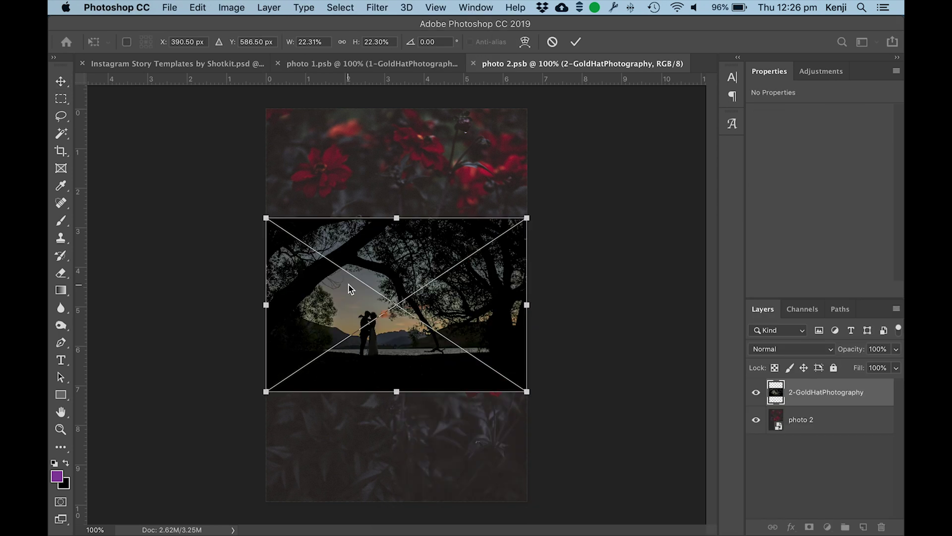
pyautogui.press('Return')
pyautogui.press('super+s')
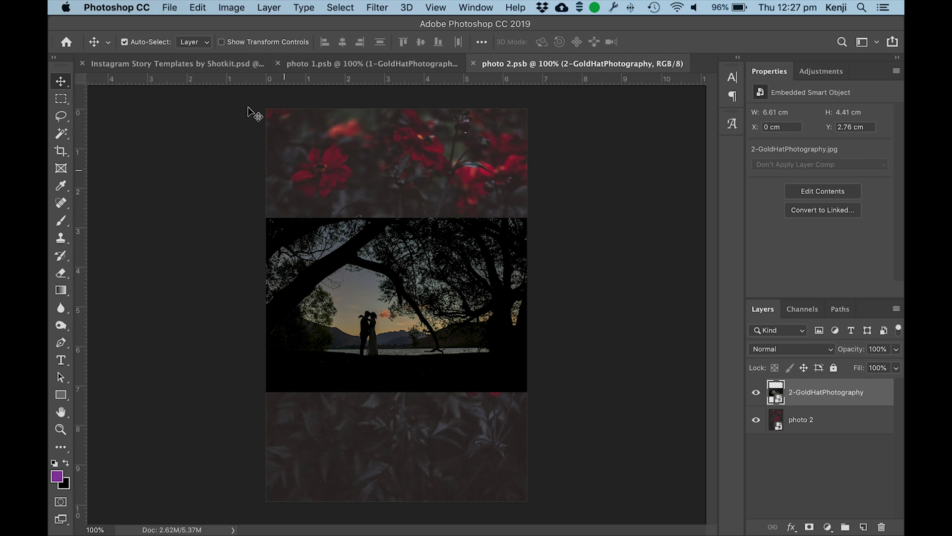
pyautogui.click(226, 66)
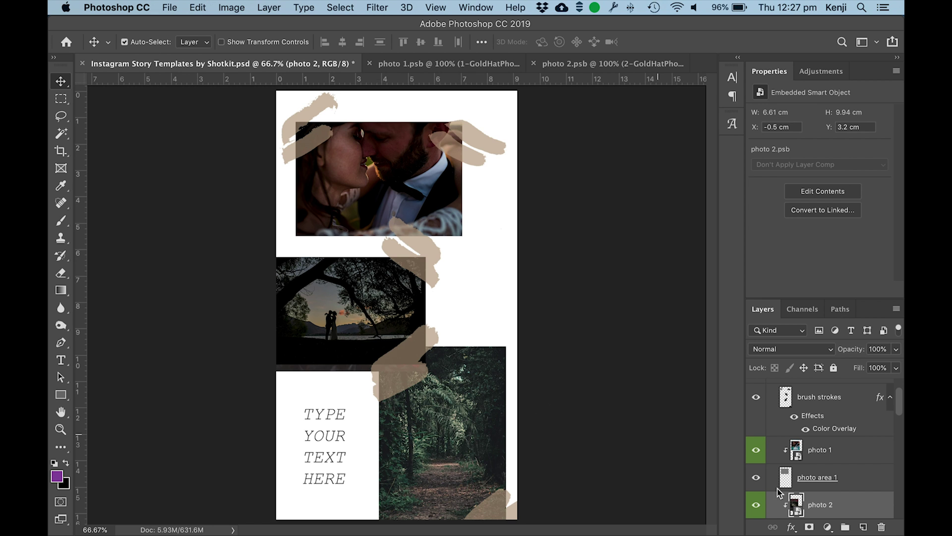
pyautogui.moveTo(353, 299)
pyautogui.mouseDown()
pyautogui.moveTo(351, 318)
pyautogui.moveTo(362, 315)
pyautogui.mouseUp()
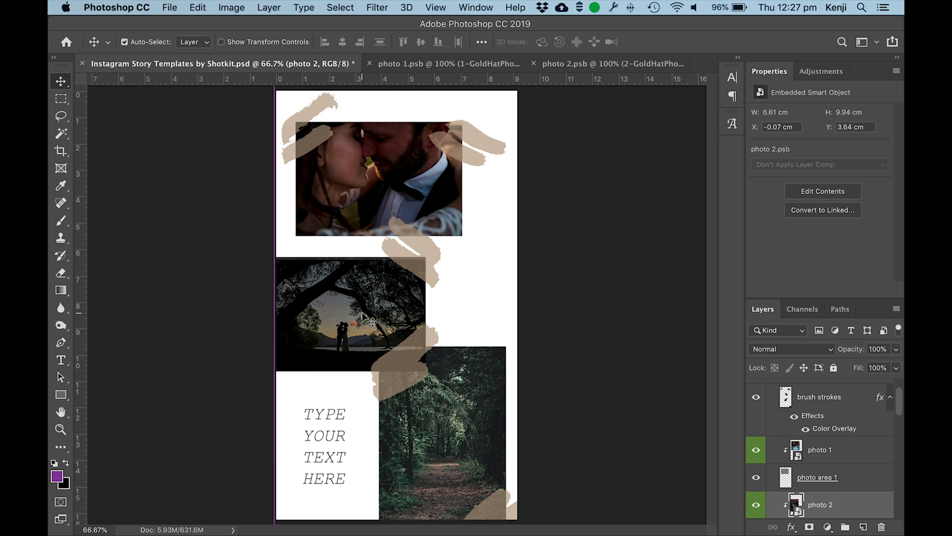
# Step: Place 3-GoldHatPhotography.jpg into the photo 3 smart object, scale it to cover the canvas, and save
pyautogui.click(496, 404)
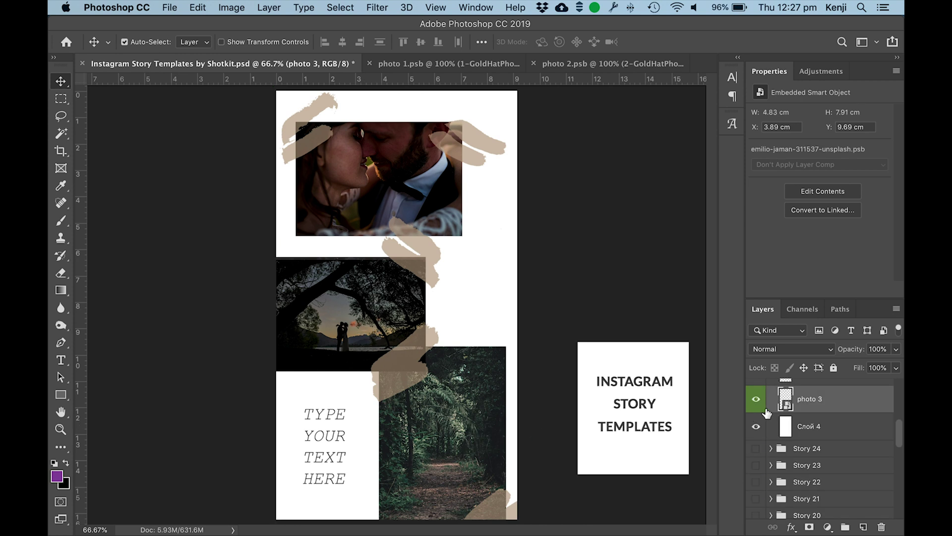
pyautogui.doubleClick(786, 402)
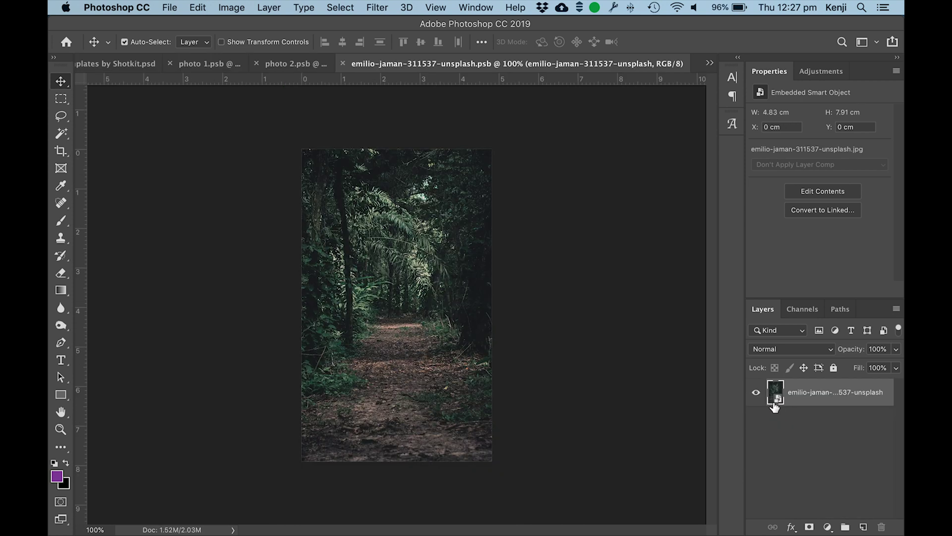
pyautogui.press('super+Tab')
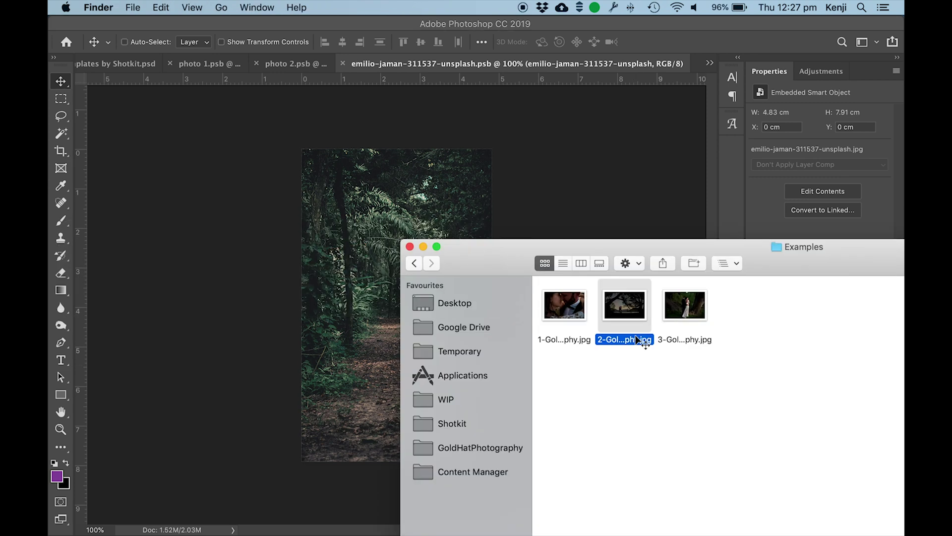
pyautogui.moveTo(685, 310); pyautogui.dragTo(367, 298)
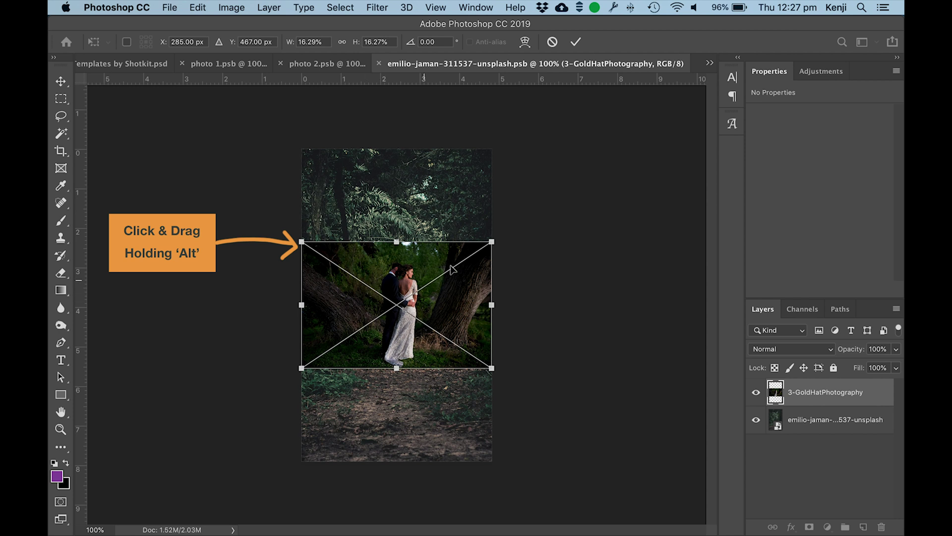
pyautogui.moveTo(302, 242); pyautogui.dragTo(161, 140)
pyautogui.press('Return')
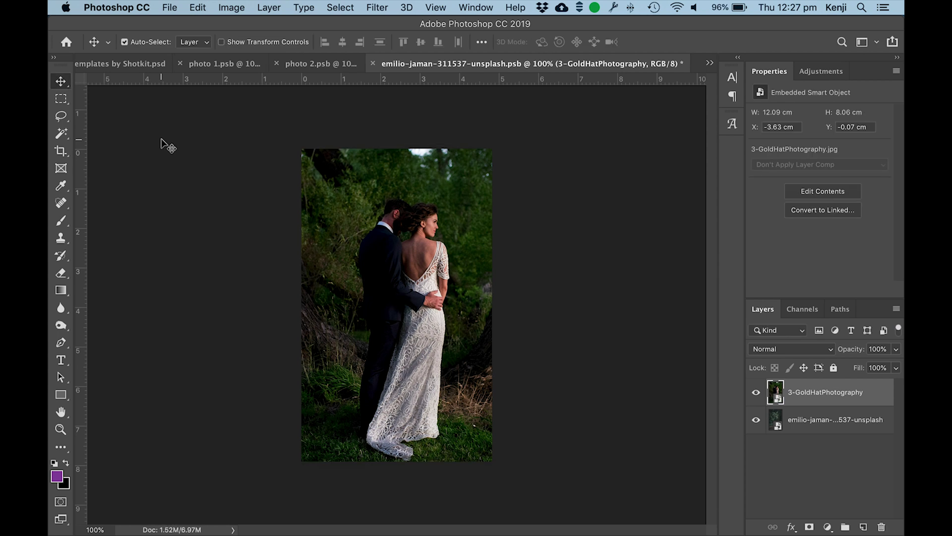
pyautogui.press('super+s')
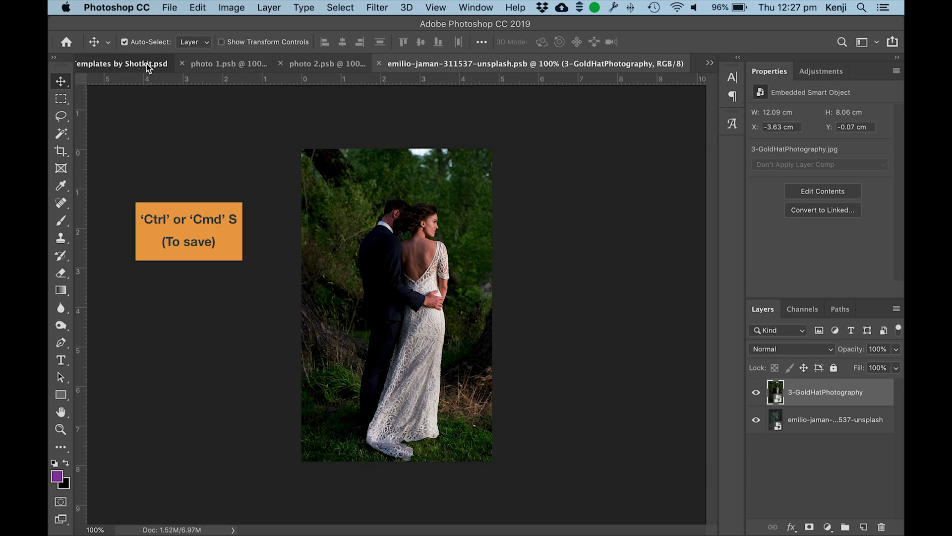
pyautogui.click(146, 64)
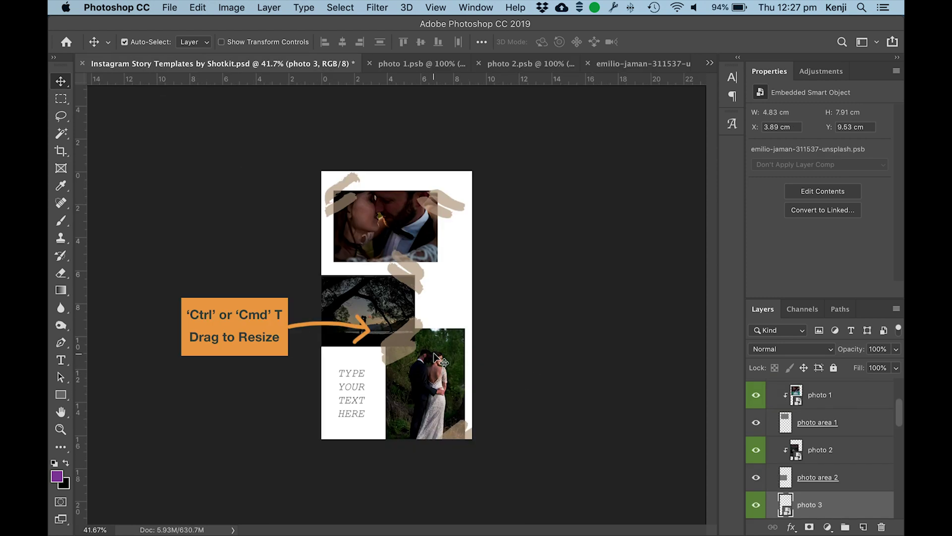
# Step: Free-transform the bottom bride-and-groom photo, dragging its corner handle to enlarge it in the frame
pyautogui.press('super+t')
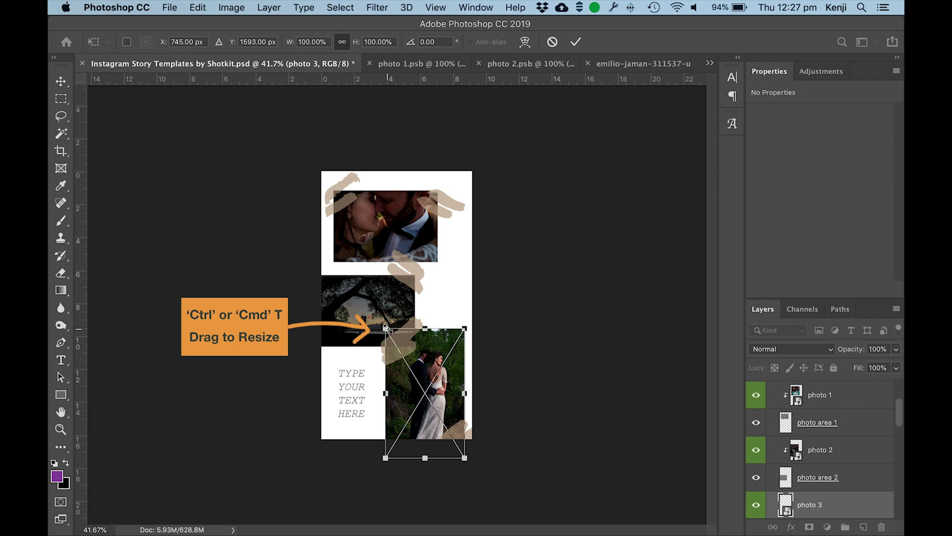
pyautogui.moveTo(386, 328)
pyautogui.mouseDown()
pyautogui.moveTo(359, 296)
pyautogui.moveTo(415, 373)
pyautogui.moveTo(386, 329)
pyautogui.mouseUp()
pyautogui.press('Return')
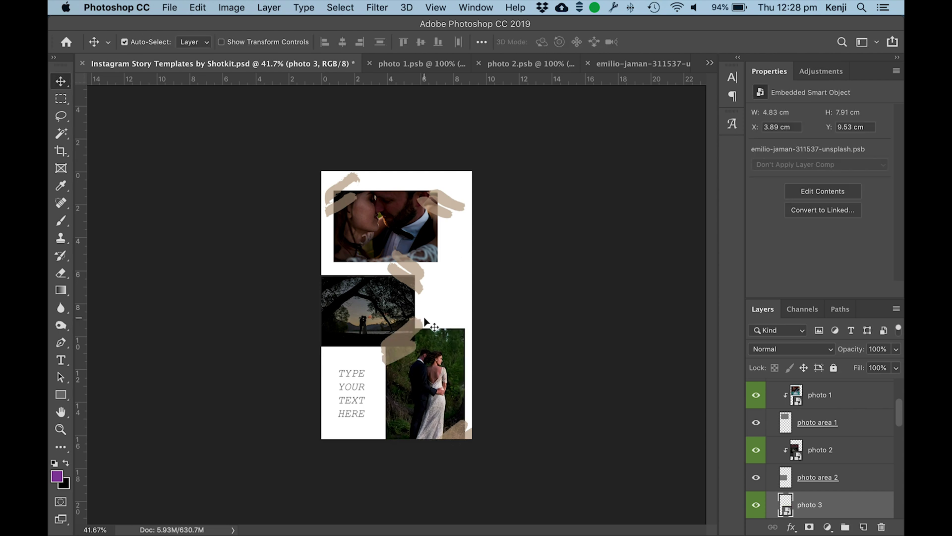